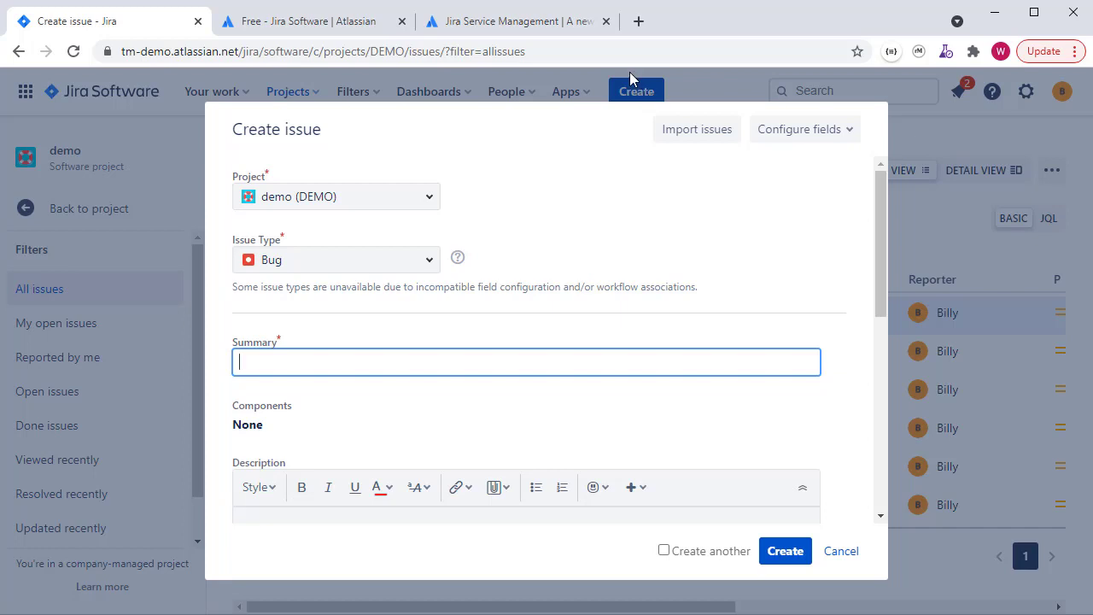
Switch to the 'Free - Jira Software | Atlassian' tab, leaving the Bug issue unfinished
click(366, 26)
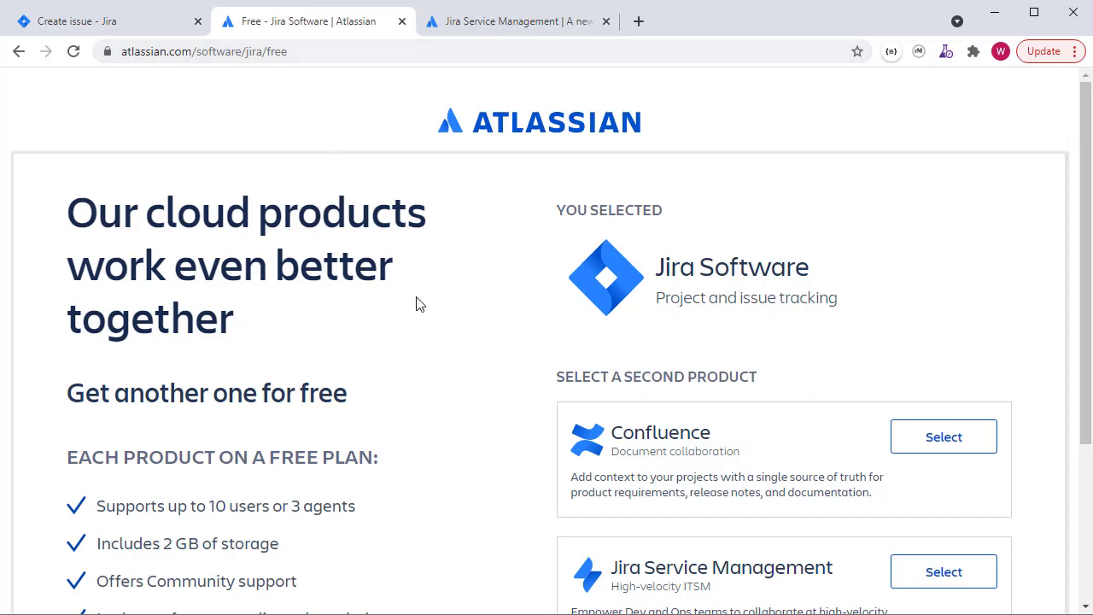
Select a second free product alongside Jira Software and continue to the Atlassian Cloud sign-up form
scroll(429, 304, down, 1)
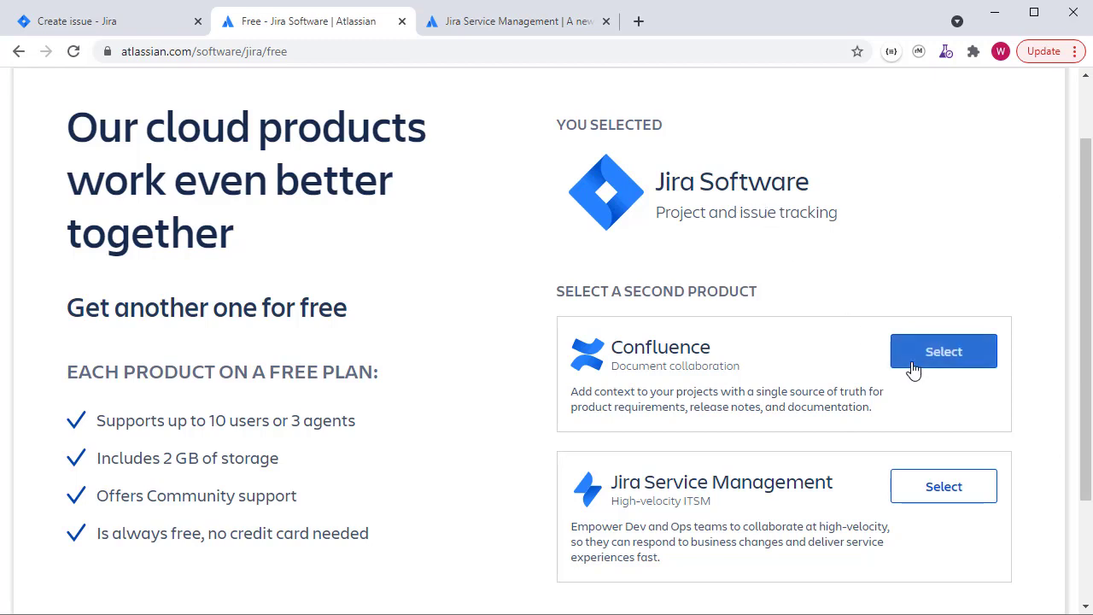
click(936, 497)
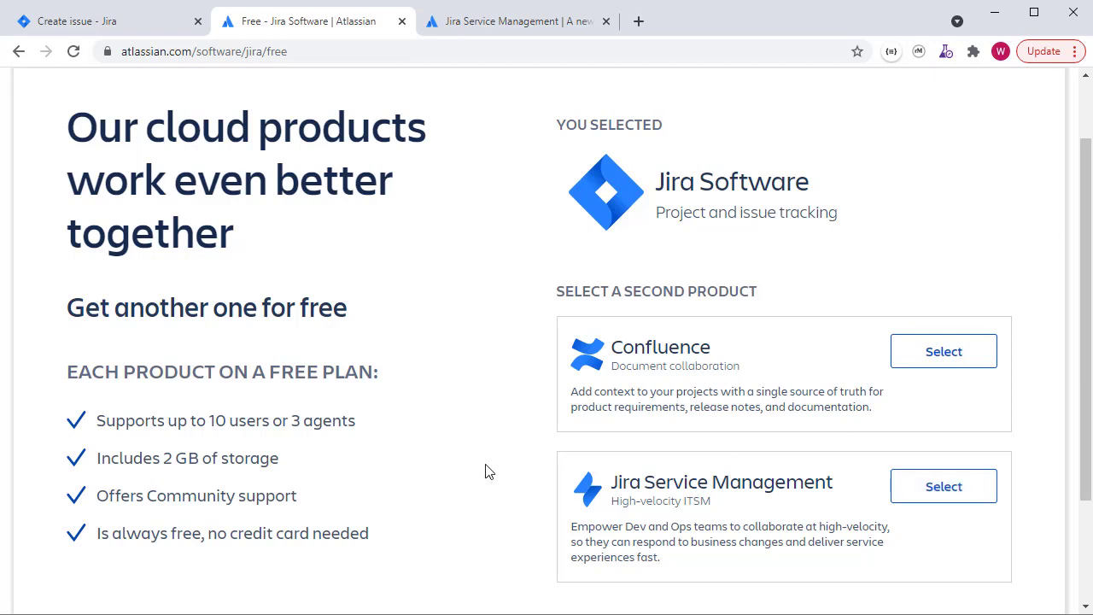
scroll(507, 264, down, 2)
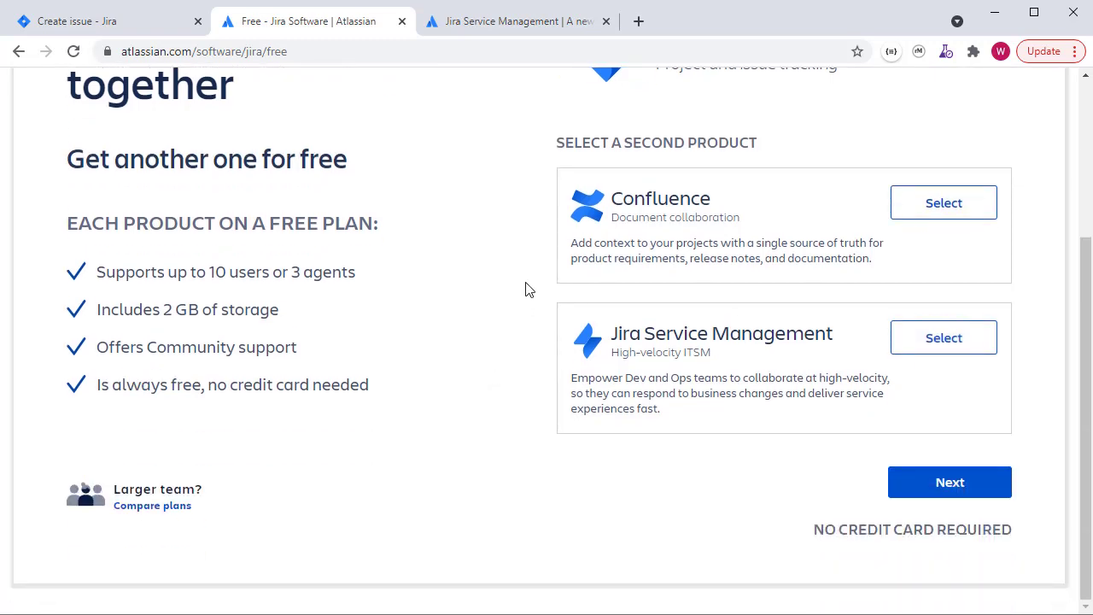
click(942, 487)
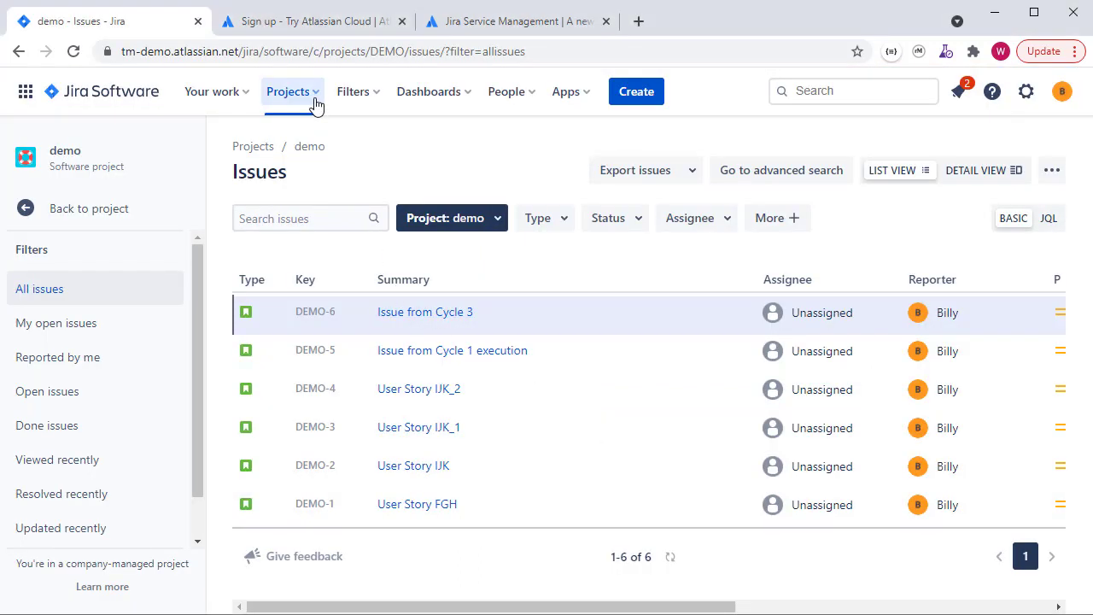
Choose Create project from the Projects menu to reach the template gallery
click(315, 100)
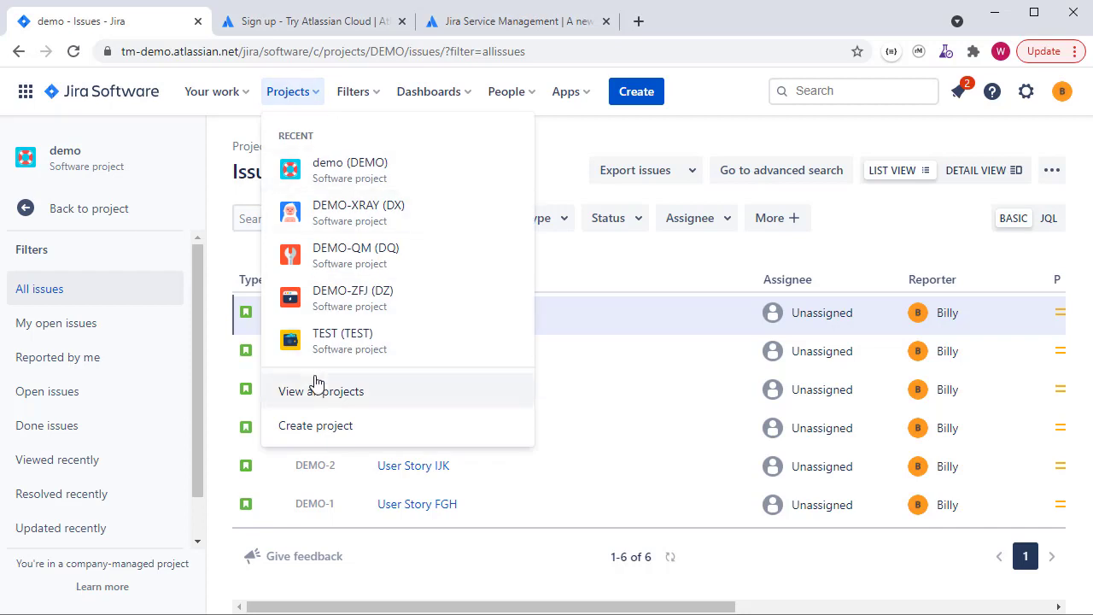
click(320, 427)
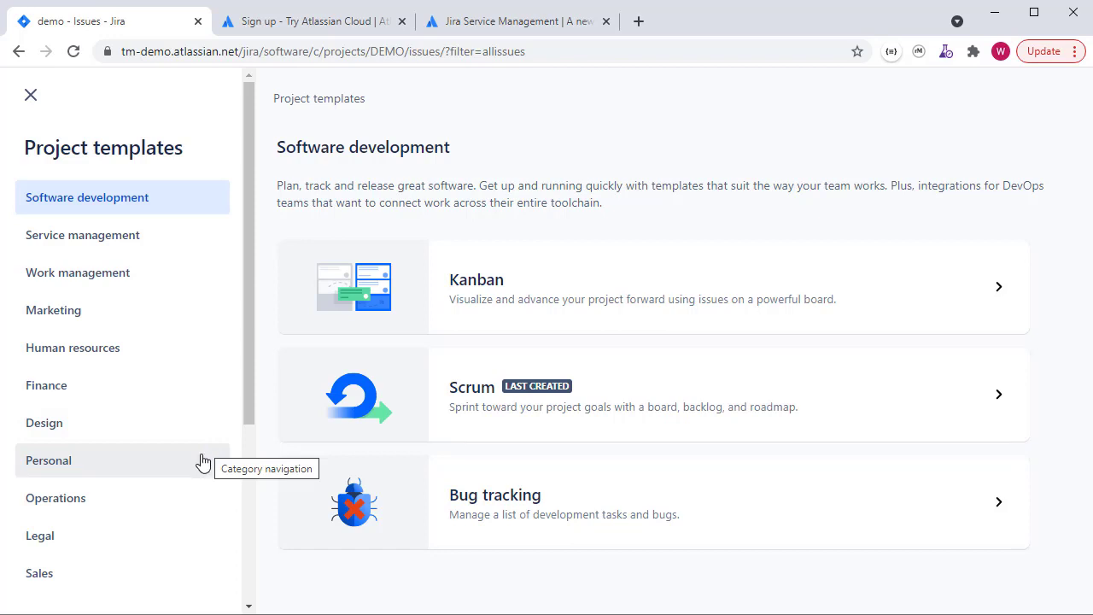
Browse the template categories, viewing Service management and then Work management templates
scroll(203, 463, down, 1)
scroll(204, 463, down, 1)
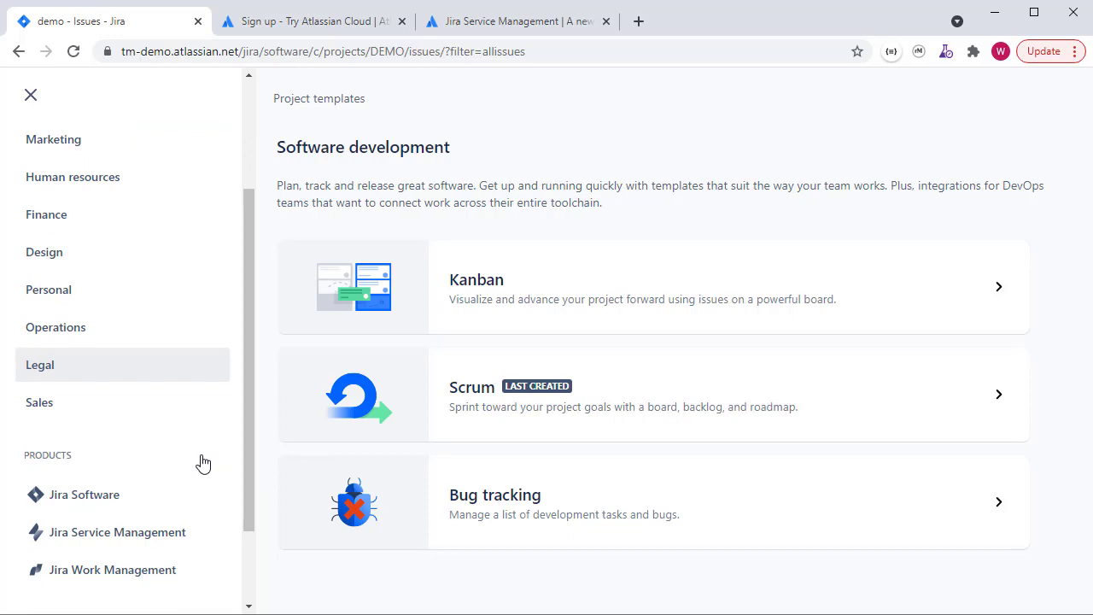
scroll(203, 453, down, 1)
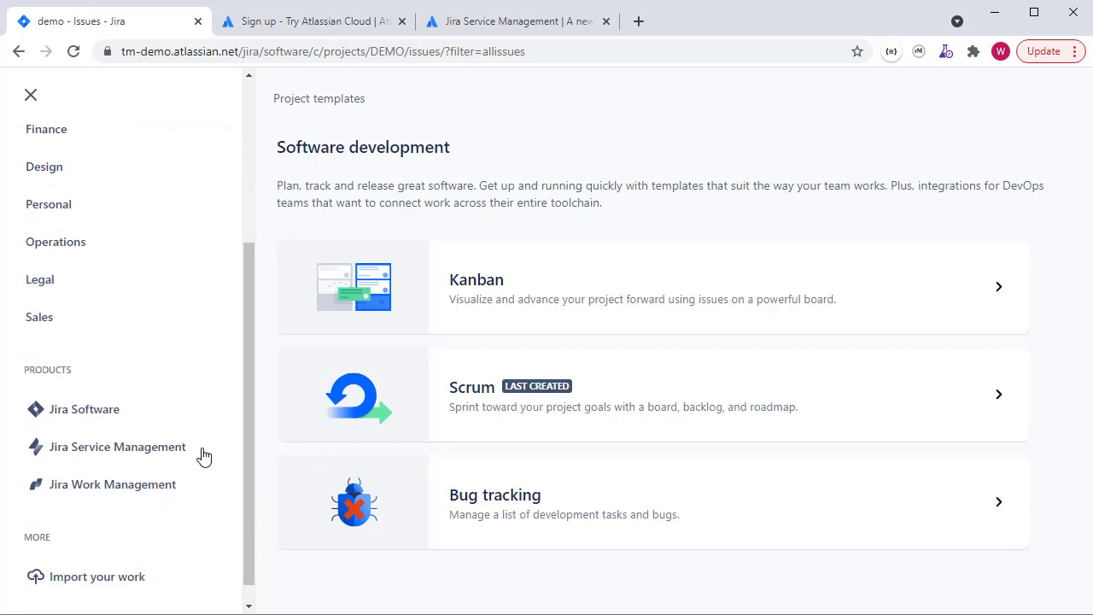
scroll(196, 364, up, 3)
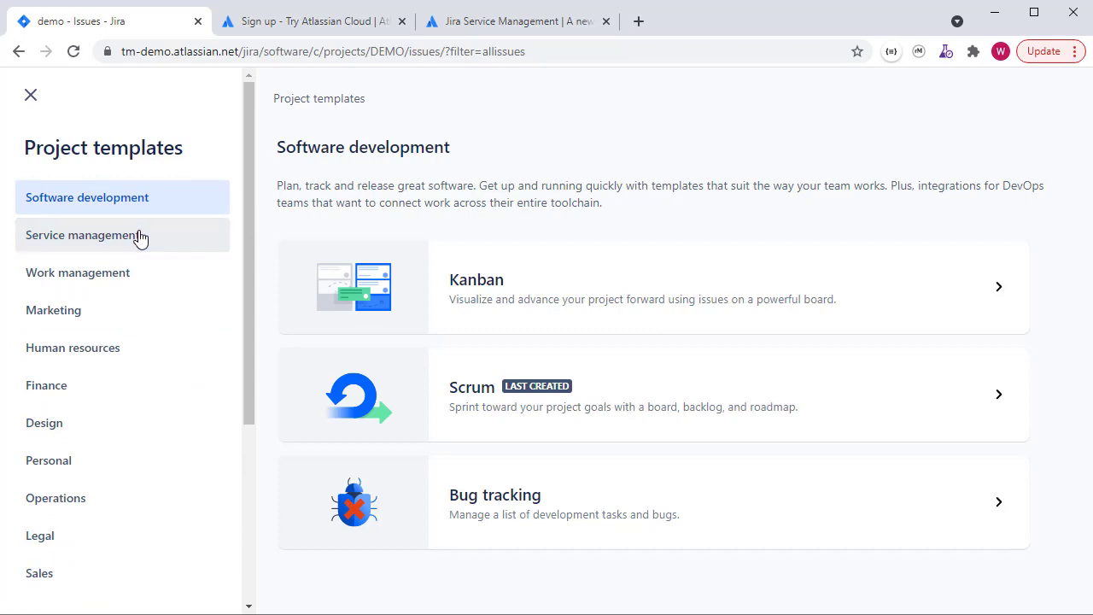
click(141, 240)
click(133, 273)
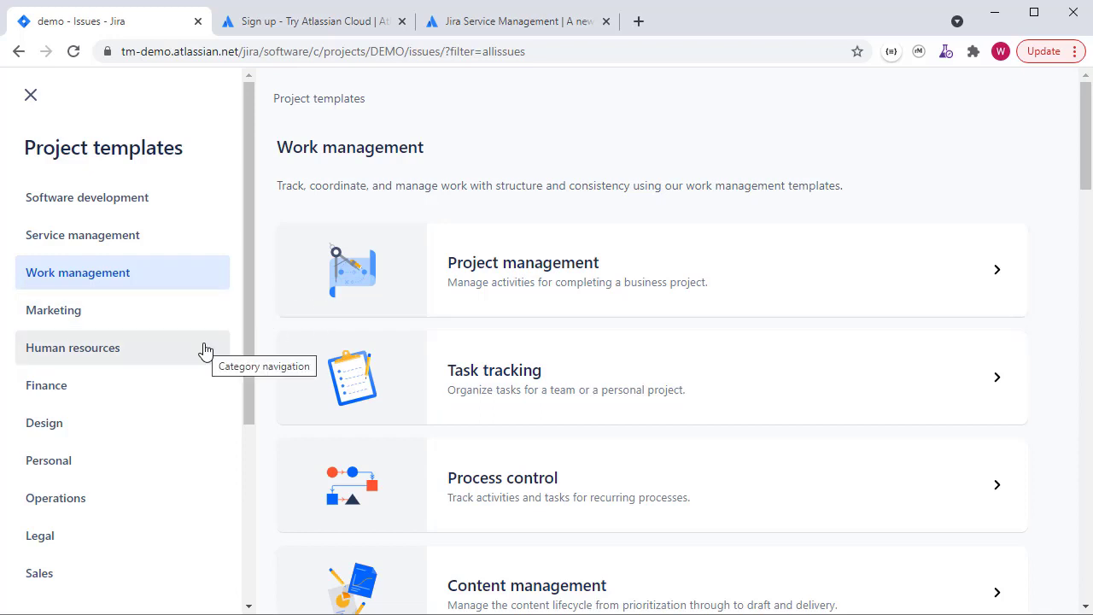
scroll(205, 350, down, 5)
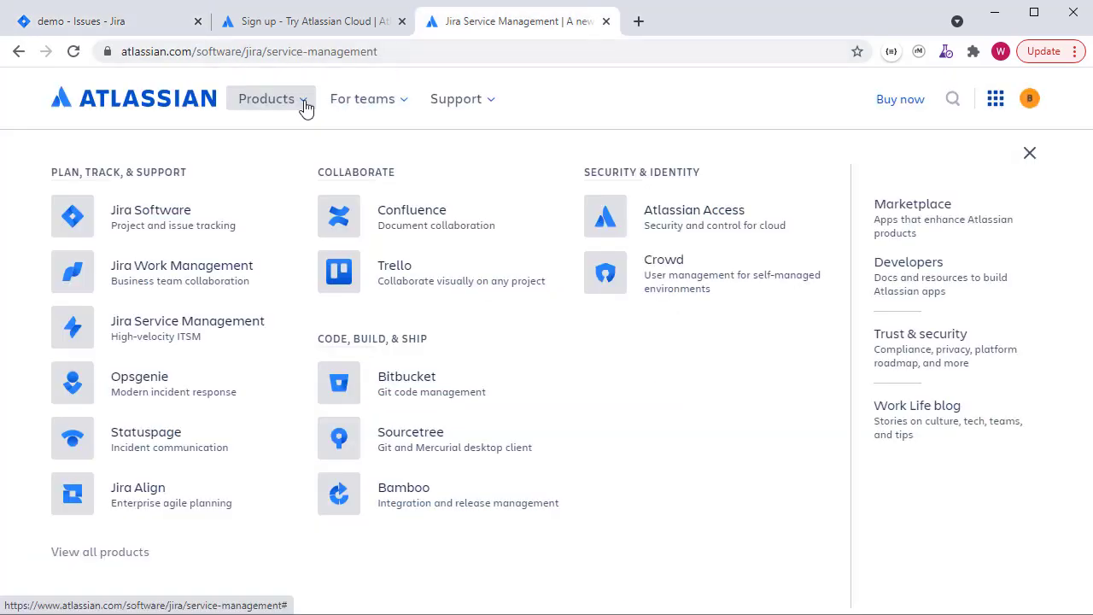
Look over the Atlassian Products list on the Jira Service Management page, then return to the Jira templates tab
click(301, 103)
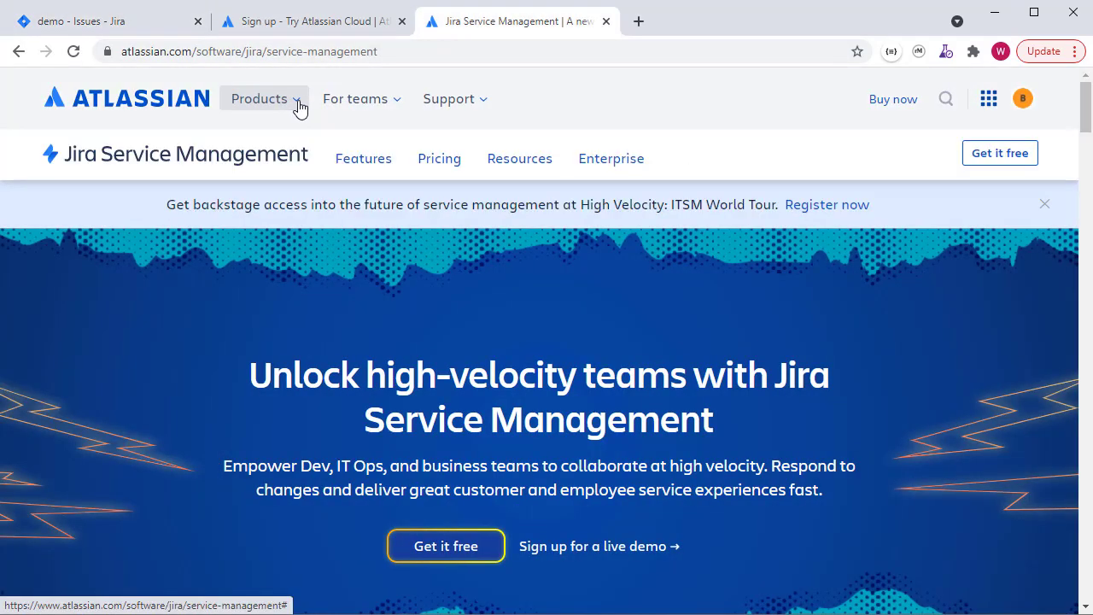
click(296, 107)
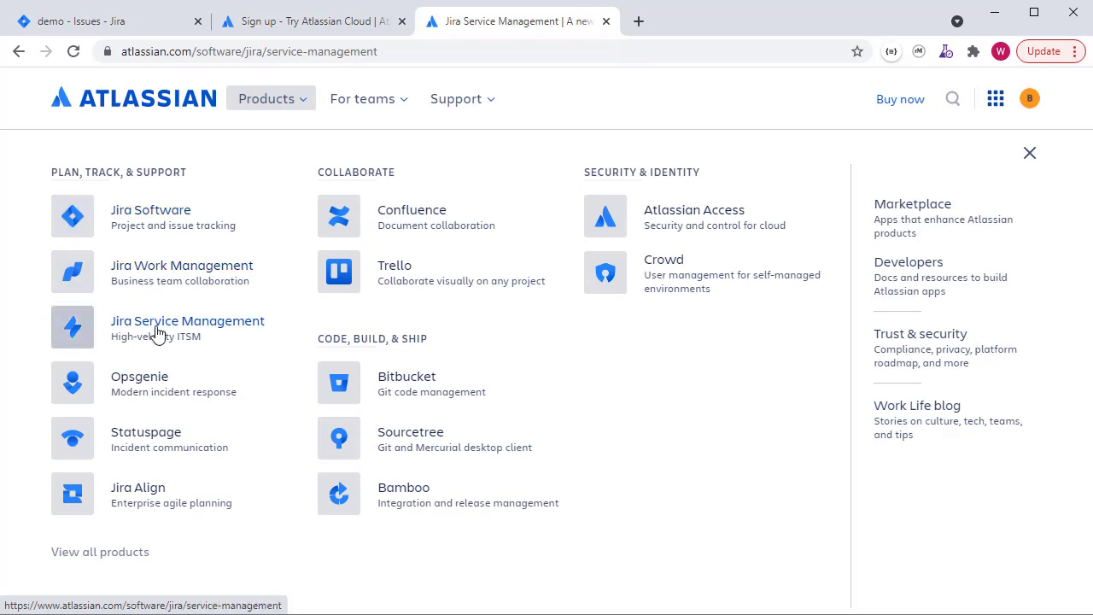
click(164, 27)
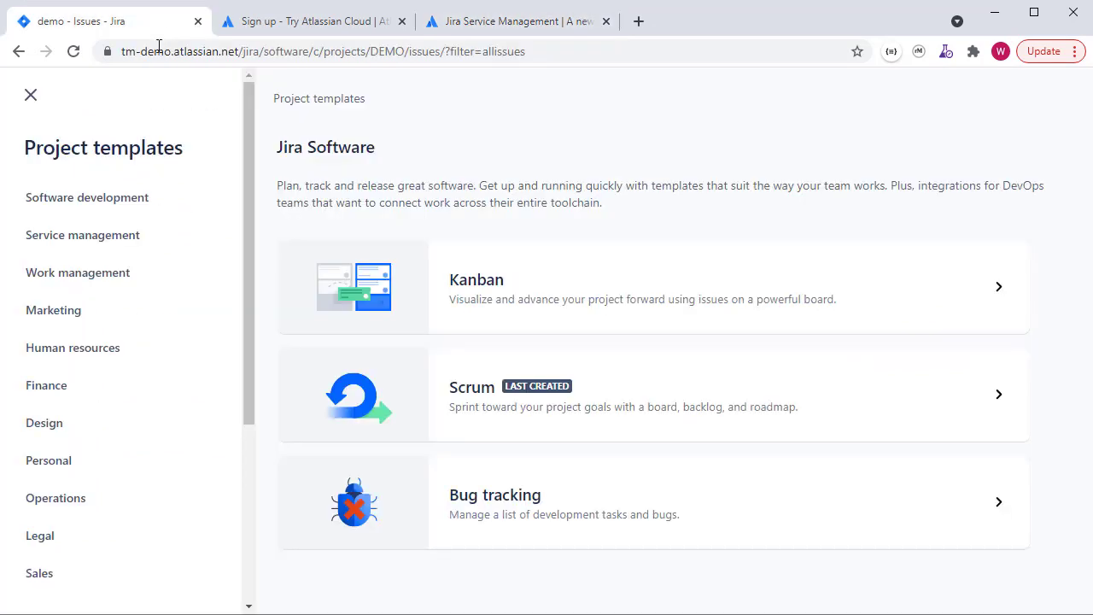
Compare the Jira Work Management, Service Management and Software templates, then open Project management's details
scroll(138, 277, down, 3)
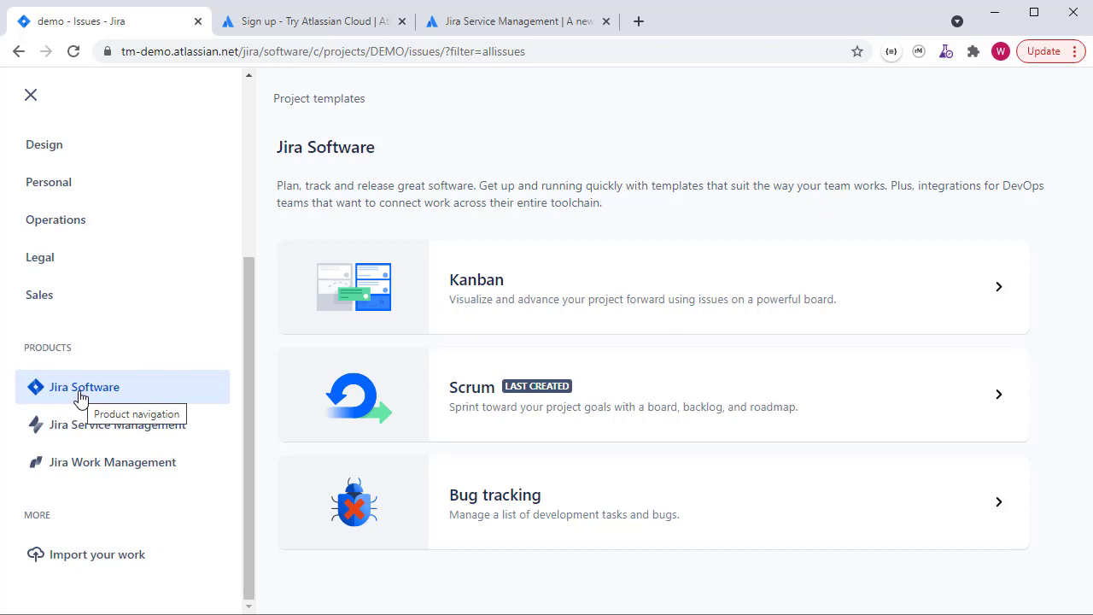
click(89, 468)
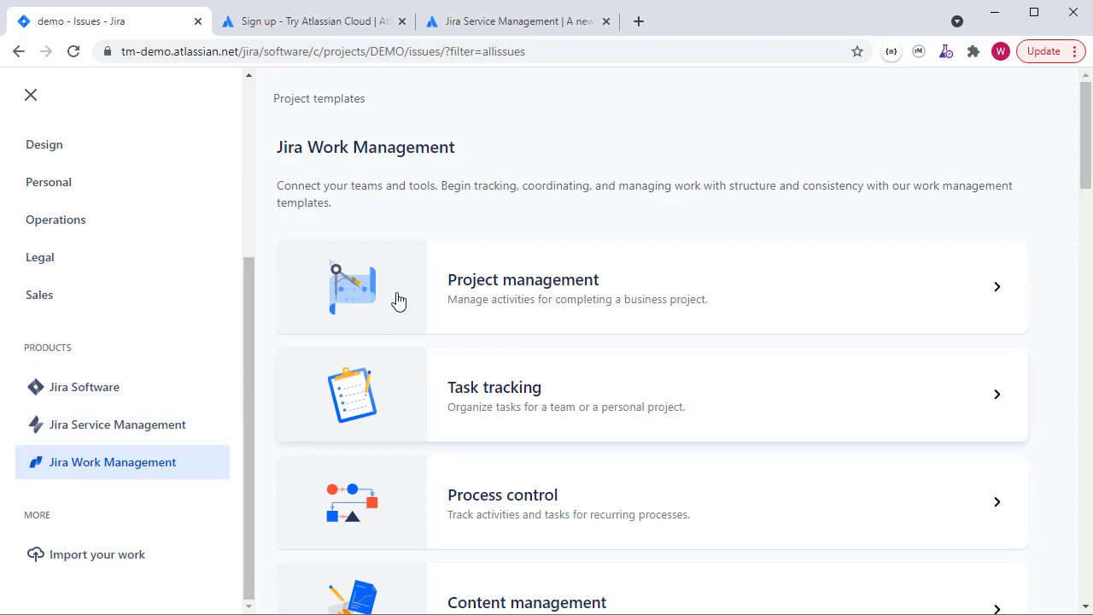
scroll(401, 299, down, 3)
scroll(405, 305, up, 3)
click(63, 424)
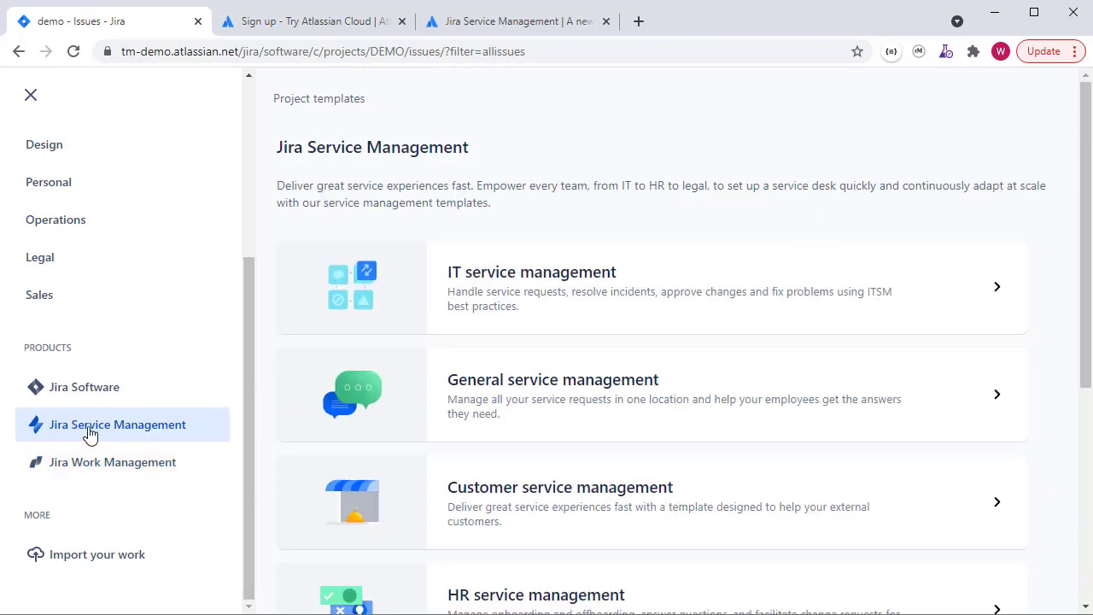
scroll(475, 311, down, 5)
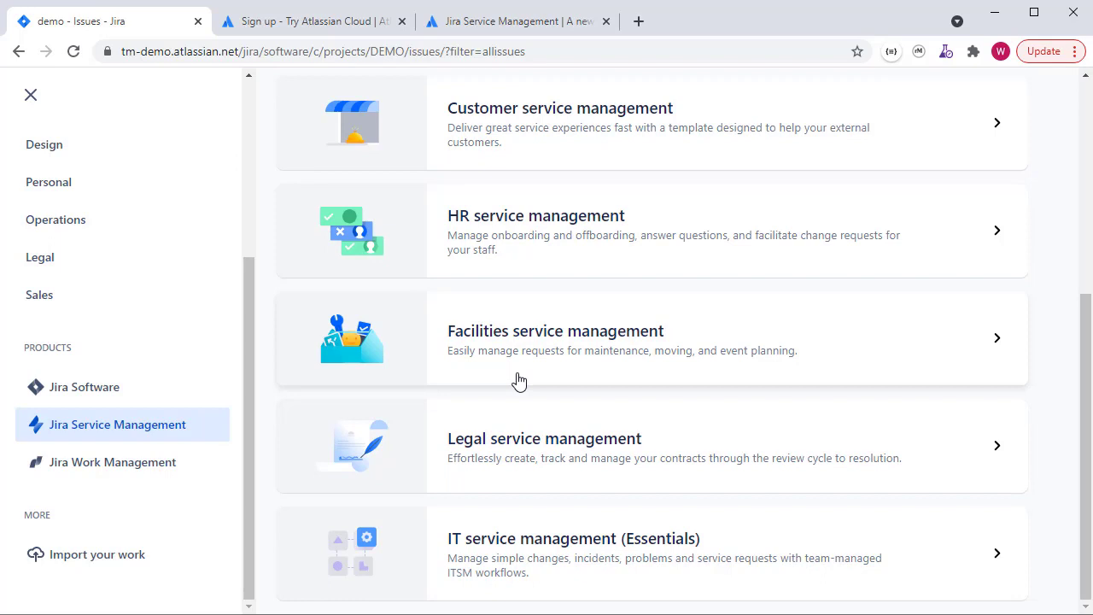
click(105, 398)
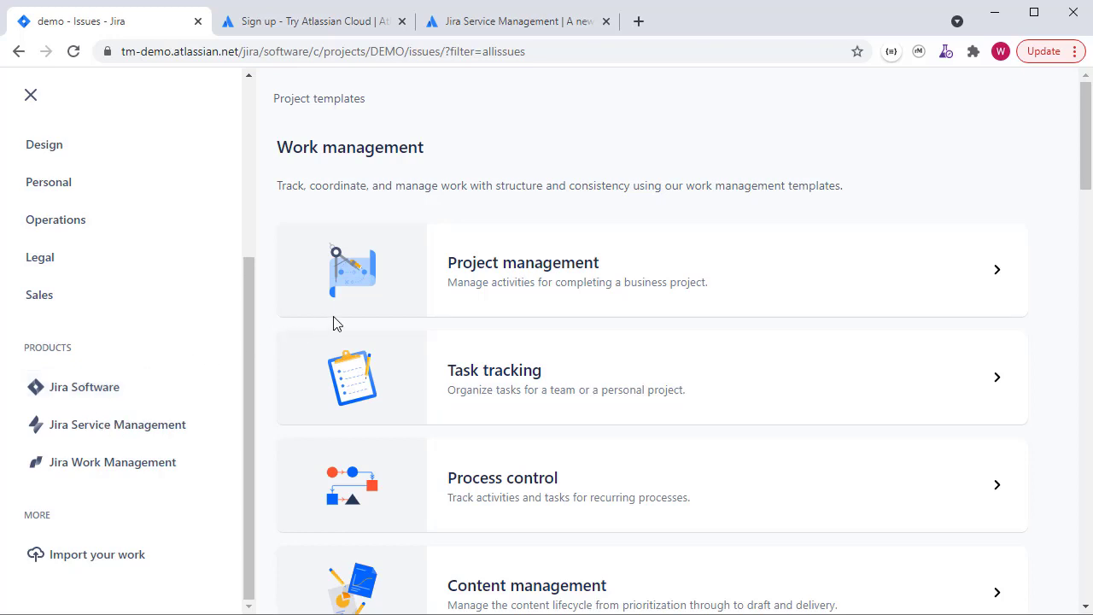
click(498, 284)
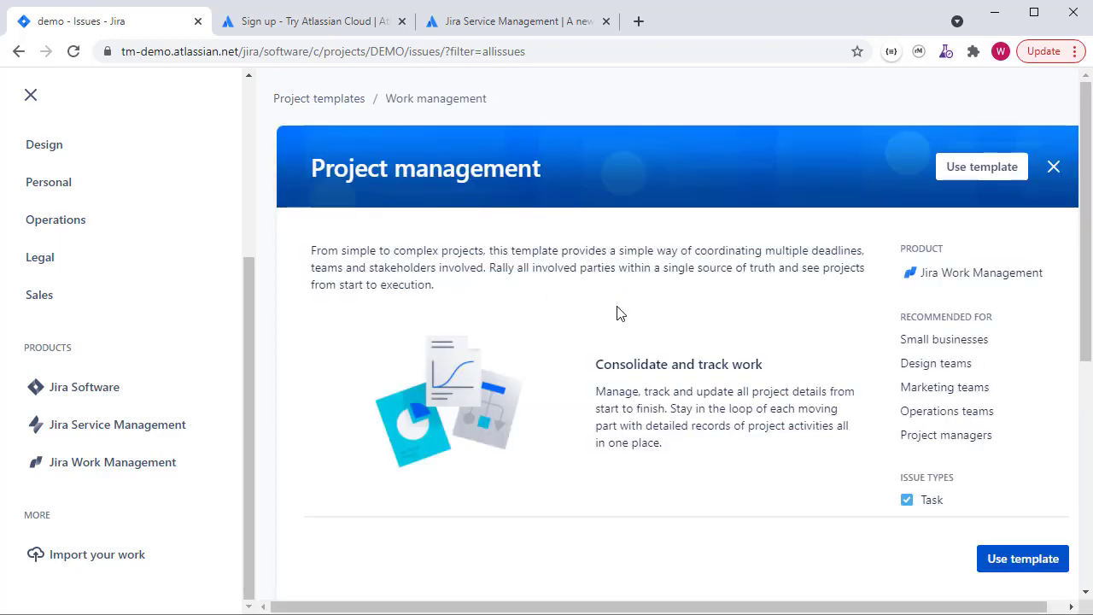
Scroll the Create project panel back to Jira Software's Kanban, Scrum and Bug tracking templates
scroll(782, 349, down, 2)
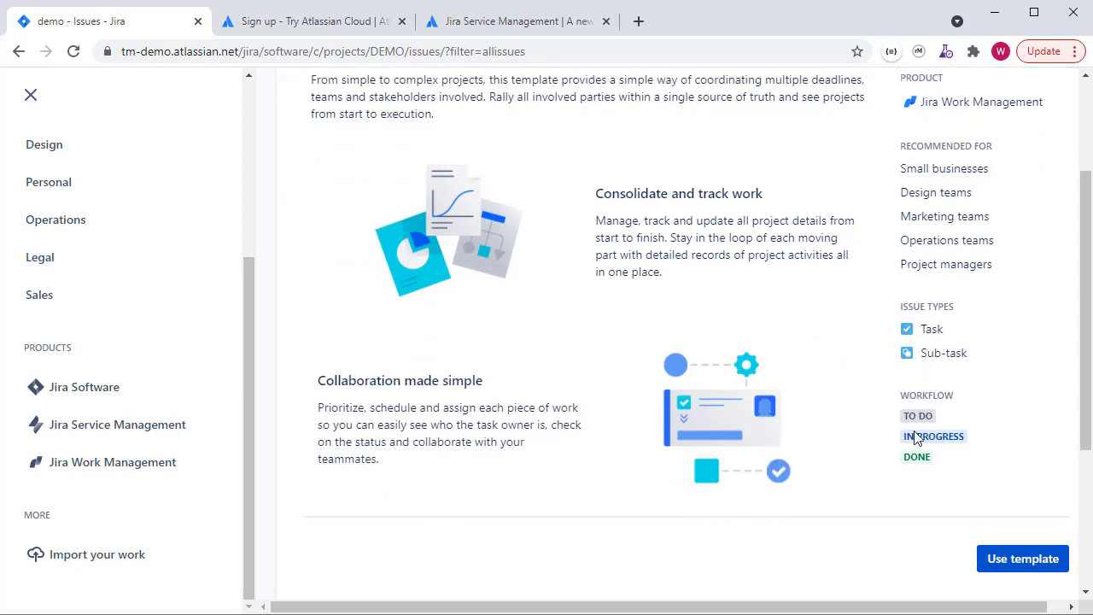
scroll(912, 457, down, 1)
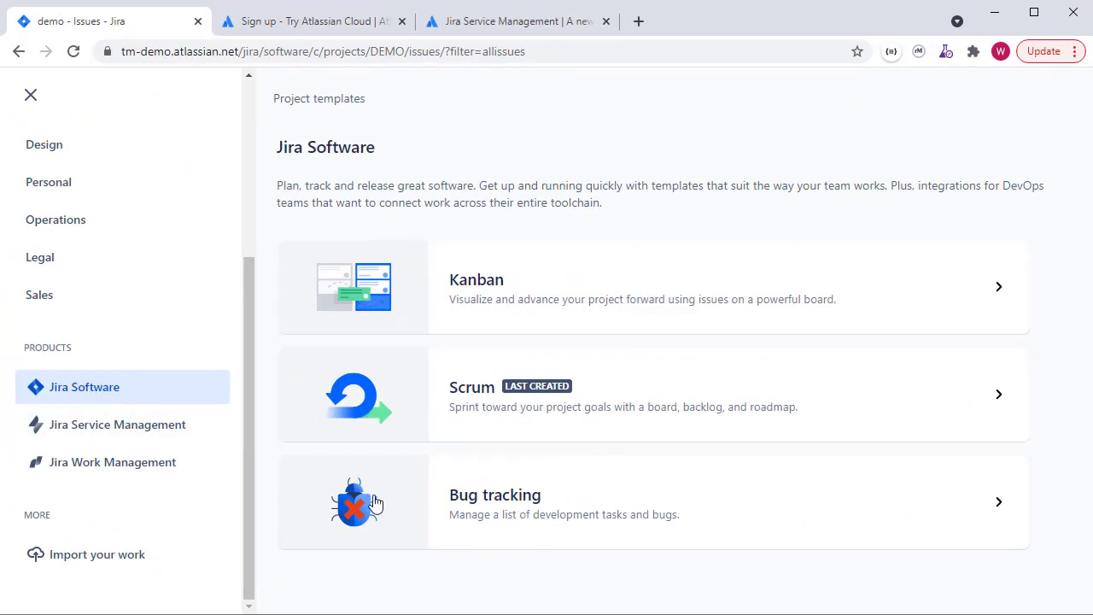
Review the Bug tracking template's issue types and workflow, then use that template
click(504, 509)
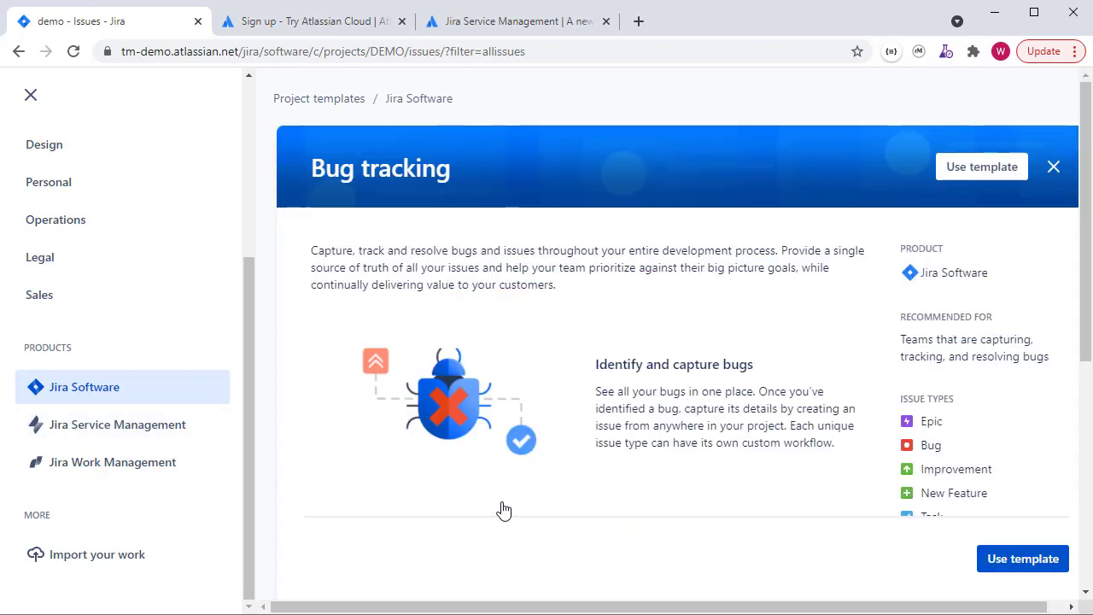
scroll(815, 436, down, 3)
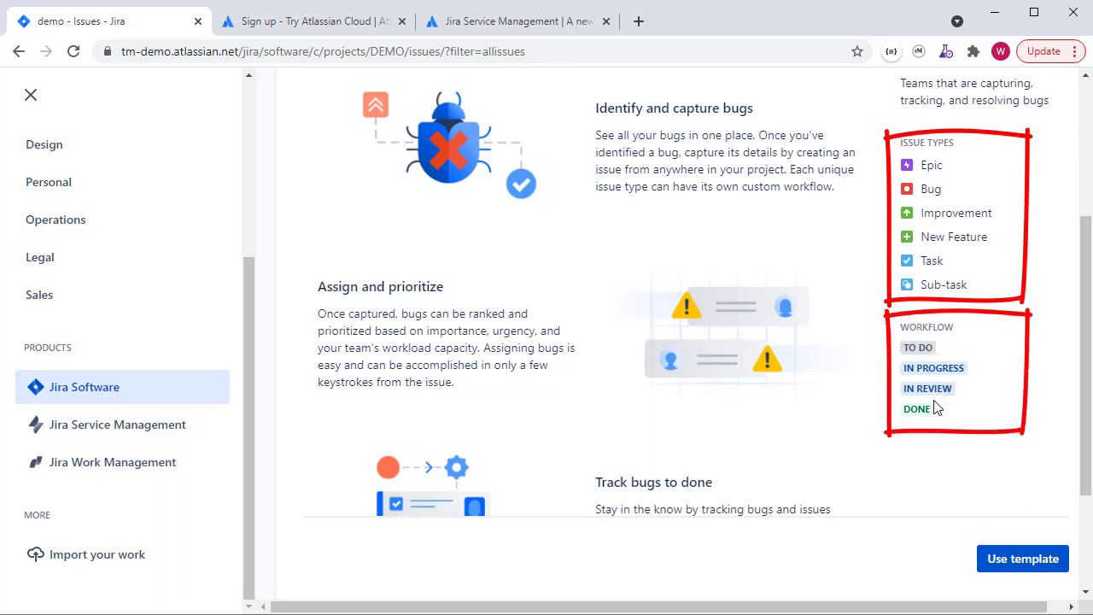
drag(899, 143, 954, 142)
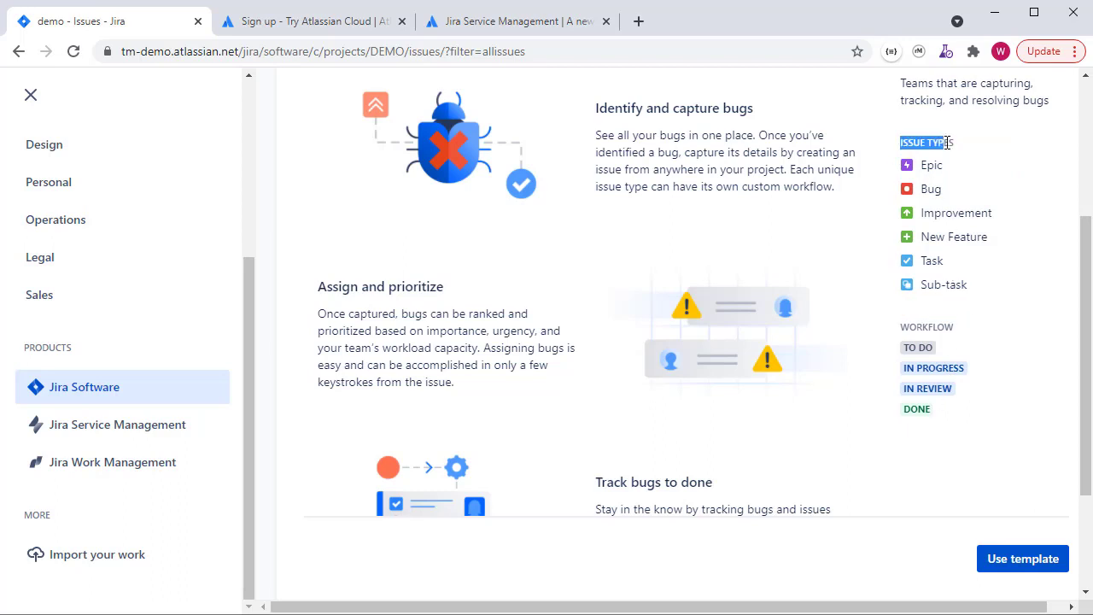
drag(917, 326, 956, 331)
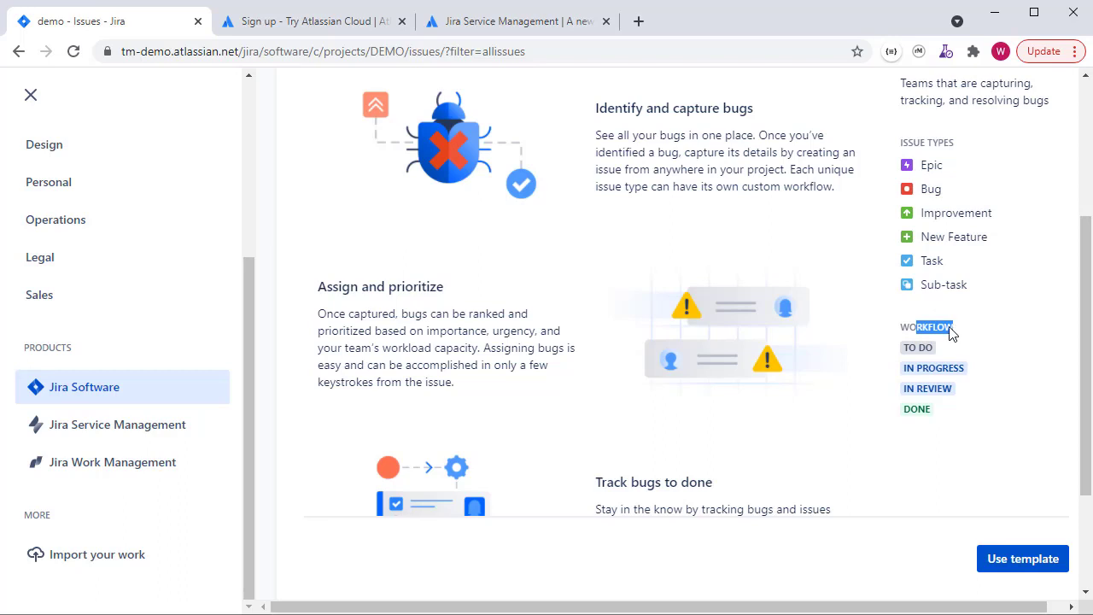
click(1025, 568)
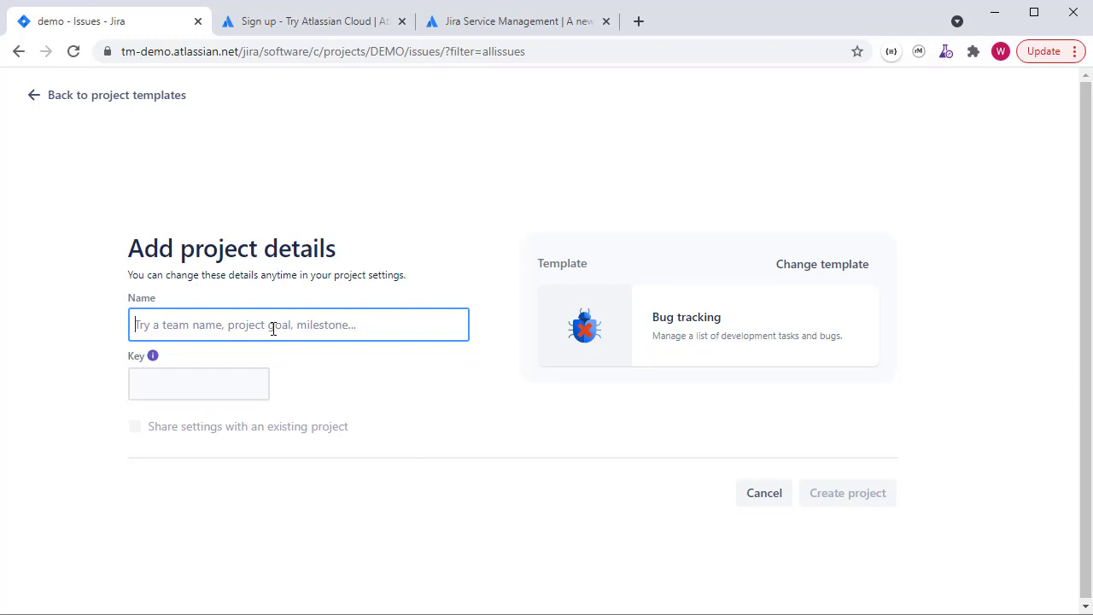
Name the project ProjectOne, correct its key to PROJ, and create it
text(ProjectOne)
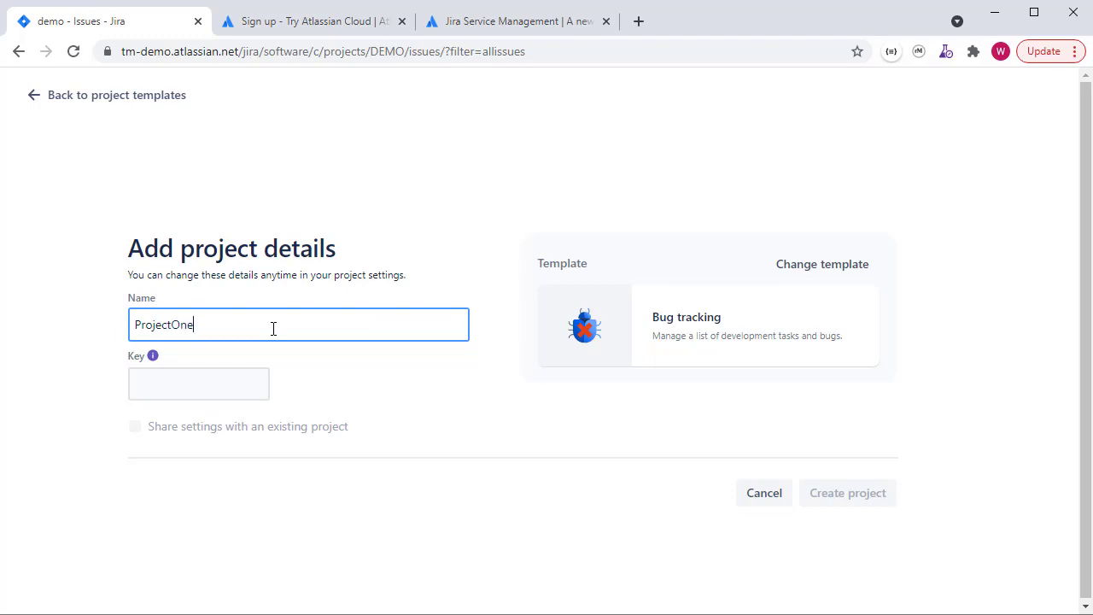
click(186, 390)
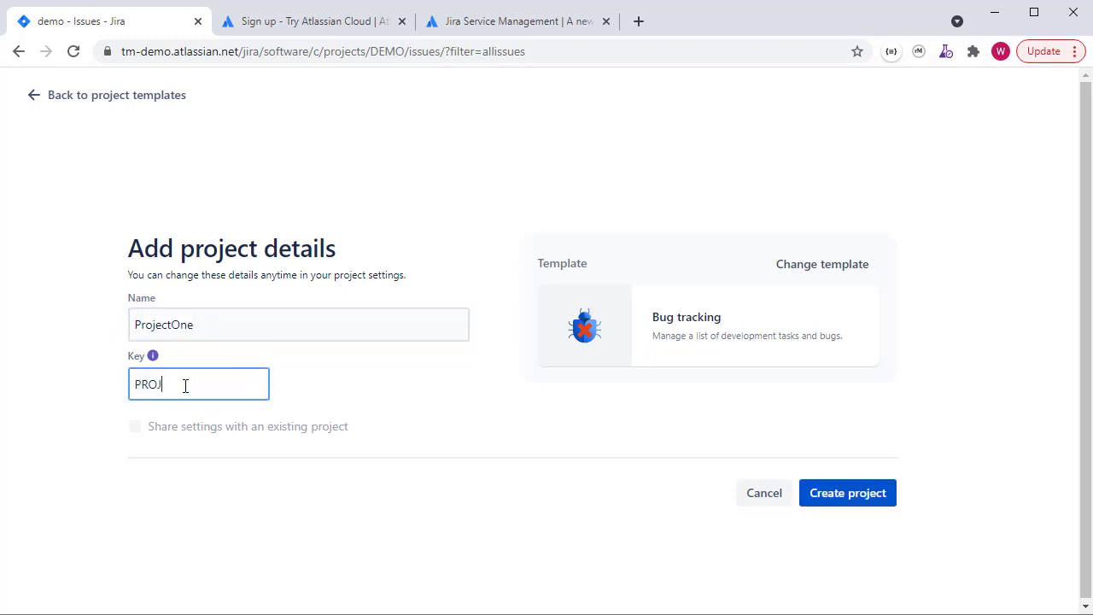
drag(162, 385, 124, 405)
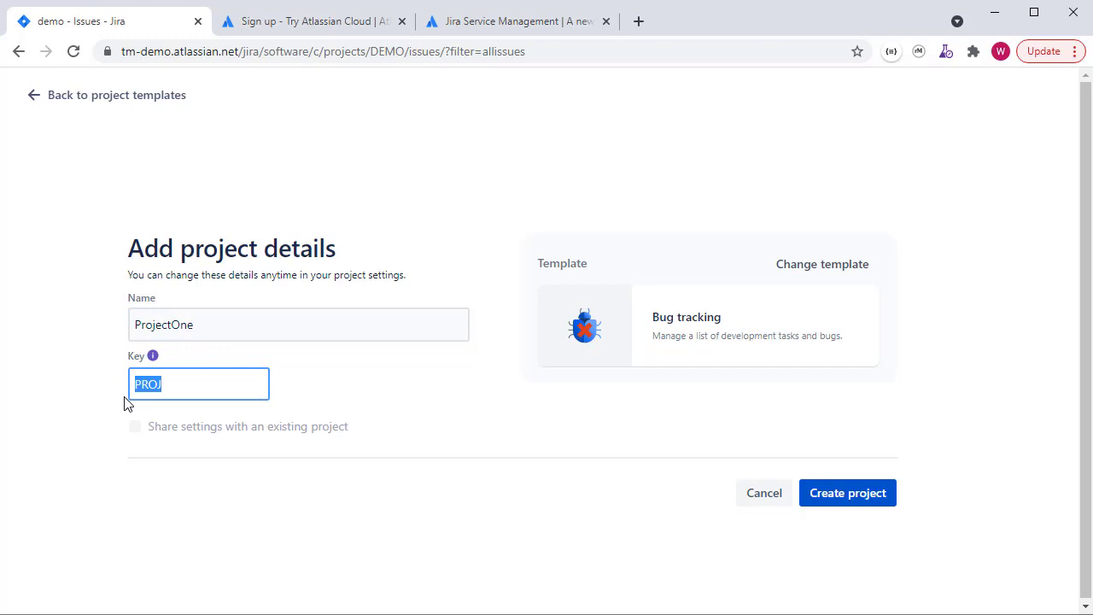
click(190, 382)
drag(163, 383, 127, 386)
click(180, 385)
key(BackSpace)
text(J)
click(857, 498)
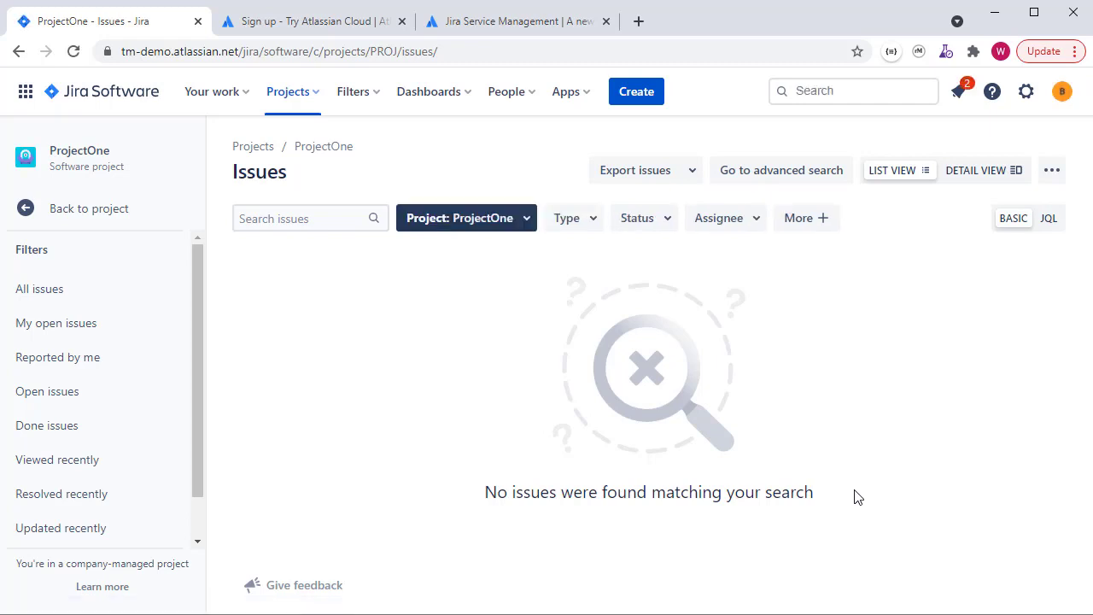
Highlight the ProjectOne project name, then start a new Bug issue with Create
drag(373, 150, 296, 147)
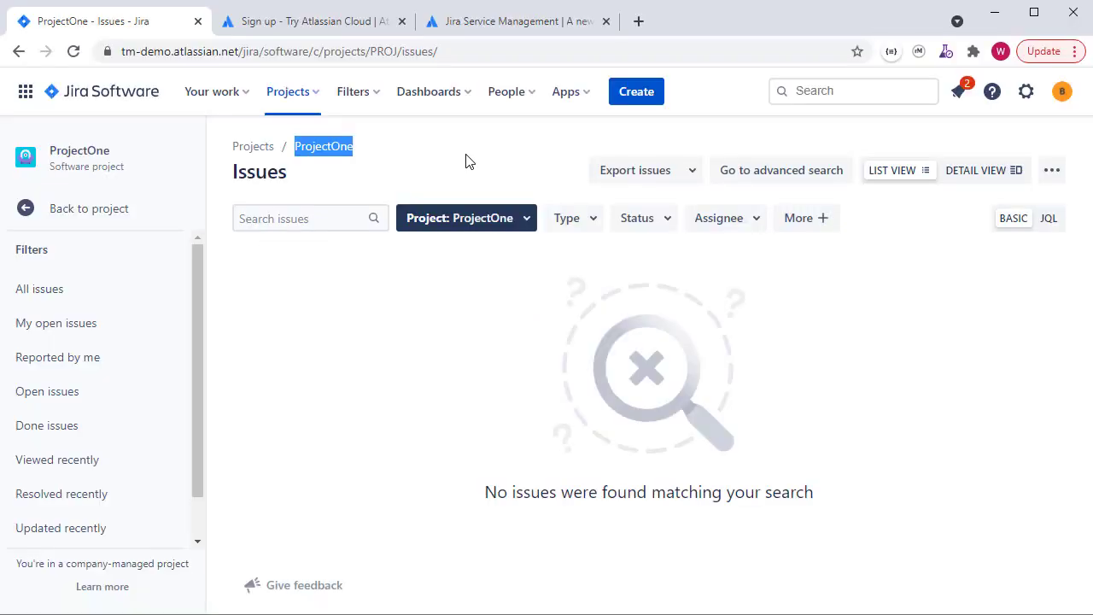
click(636, 91)
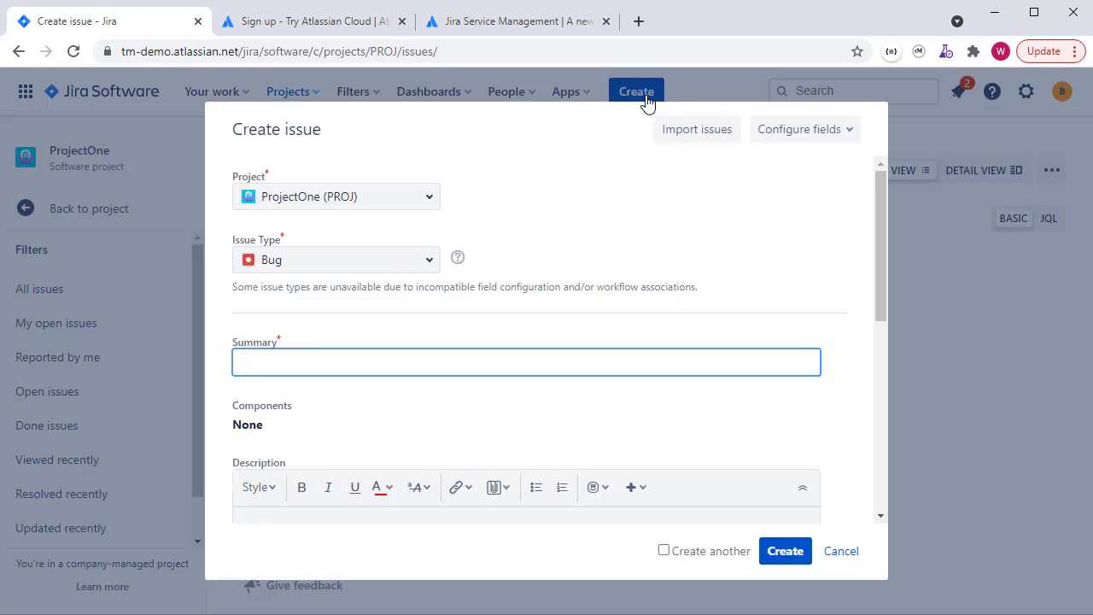
Keep ProjectOne (PROJ) as the project and Bug as the issue type
click(429, 198)
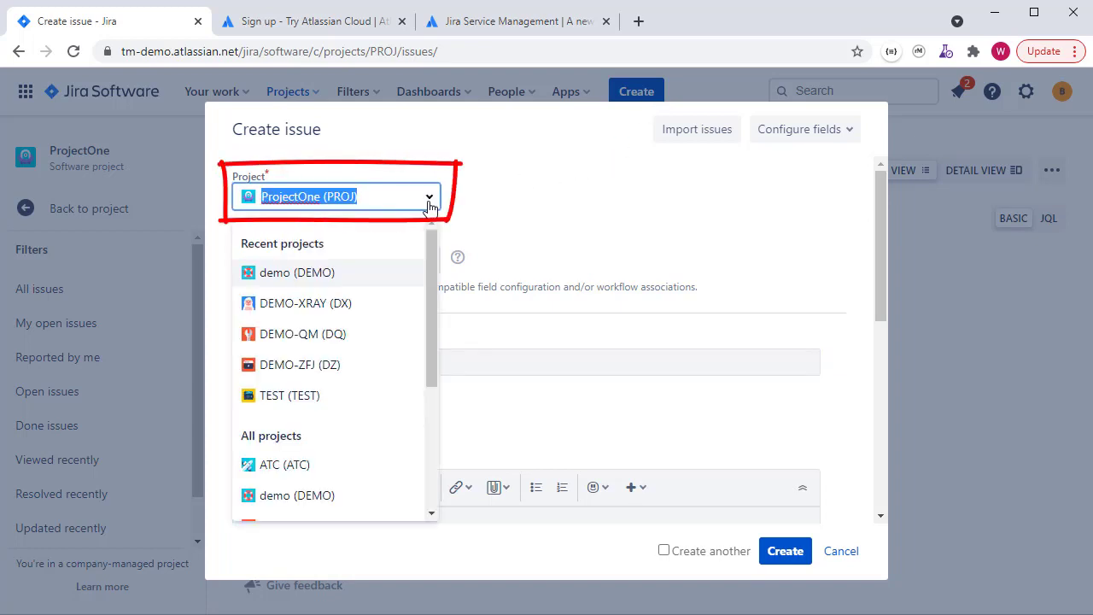
click(430, 200)
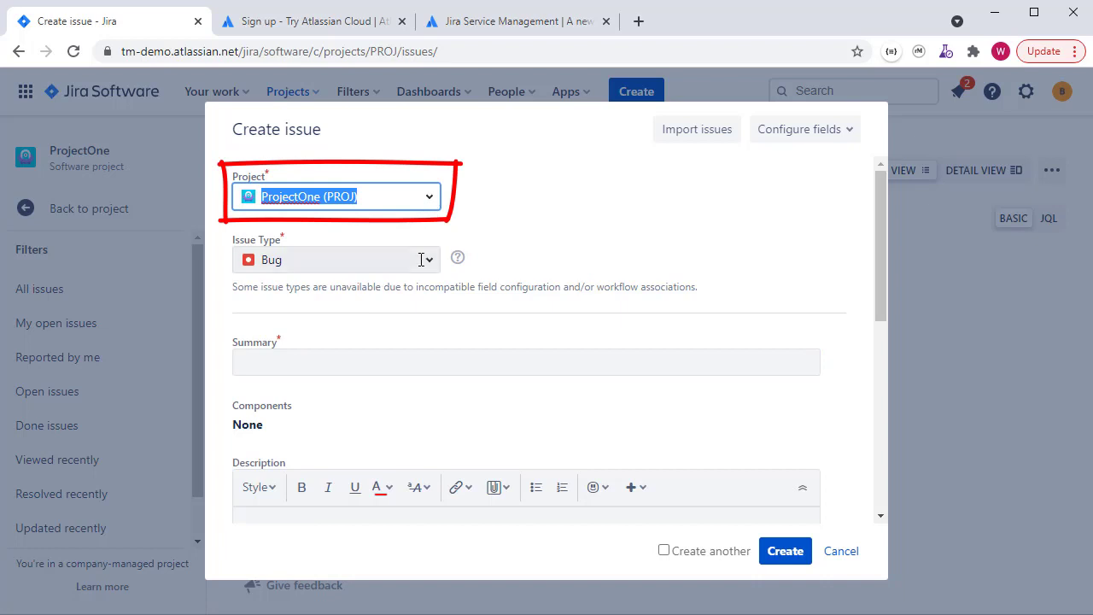
click(429, 264)
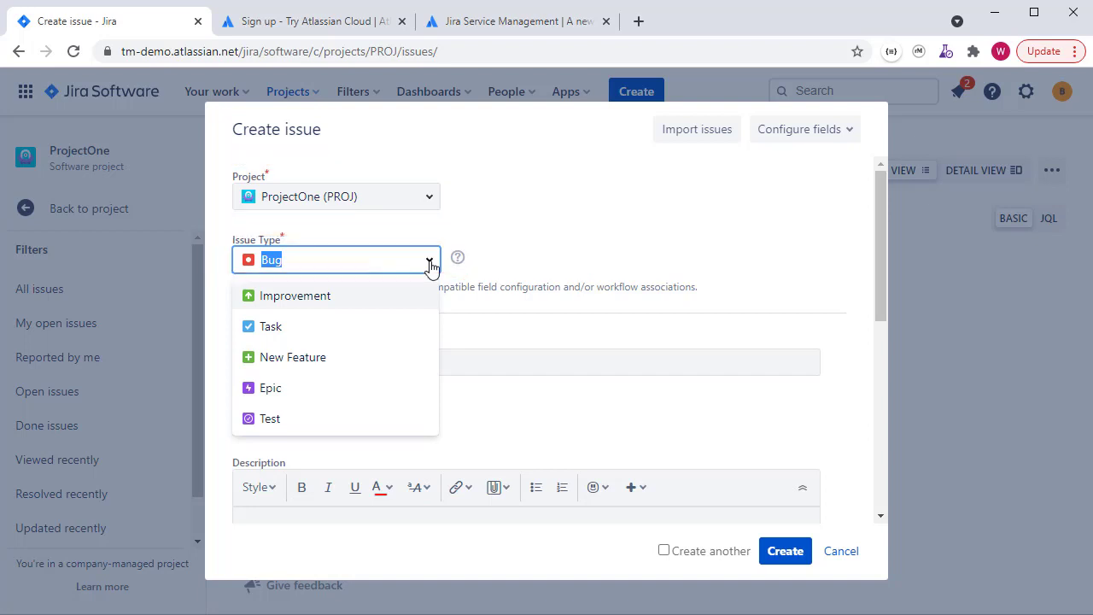
click(430, 265)
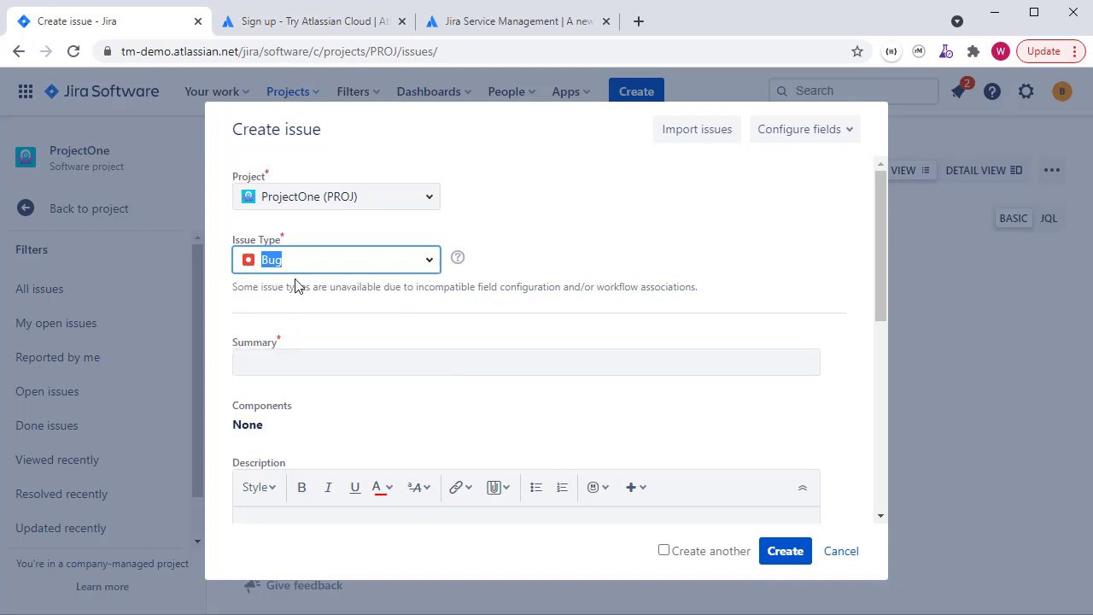
Enter 'A bug in my application' as the issue summary
click(383, 363)
text(A)
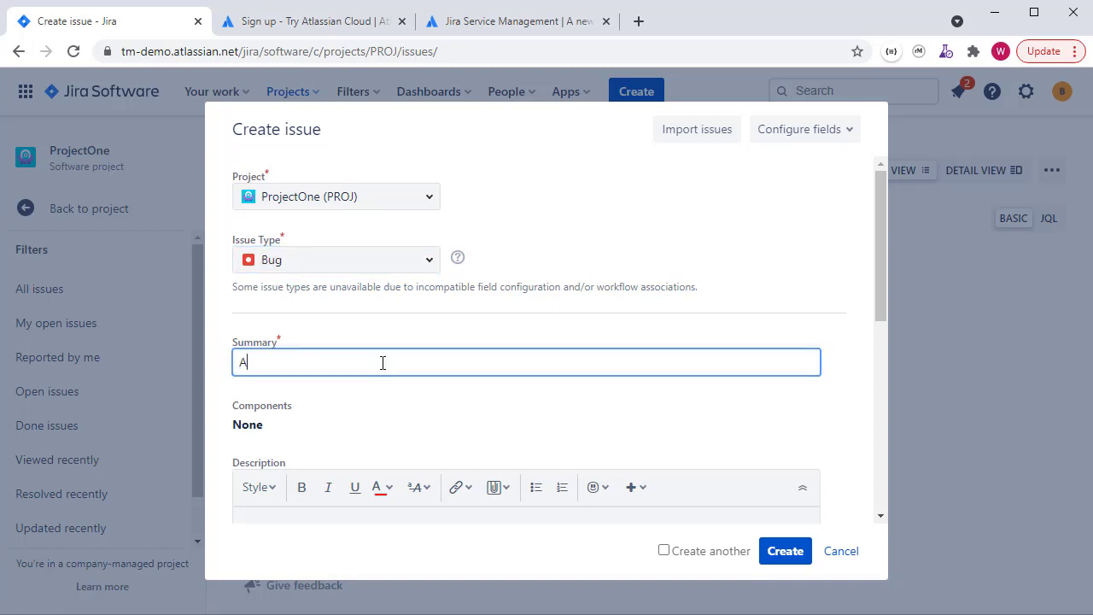
text( bug in my application)
drag(430, 365, 220, 369)
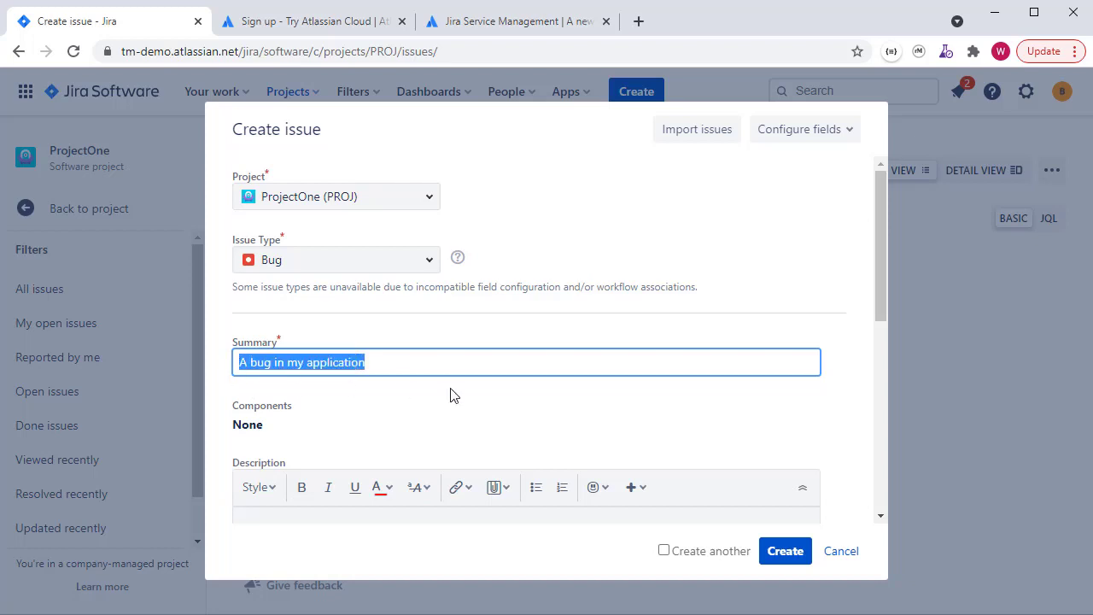
scroll(452, 396, down, 3)
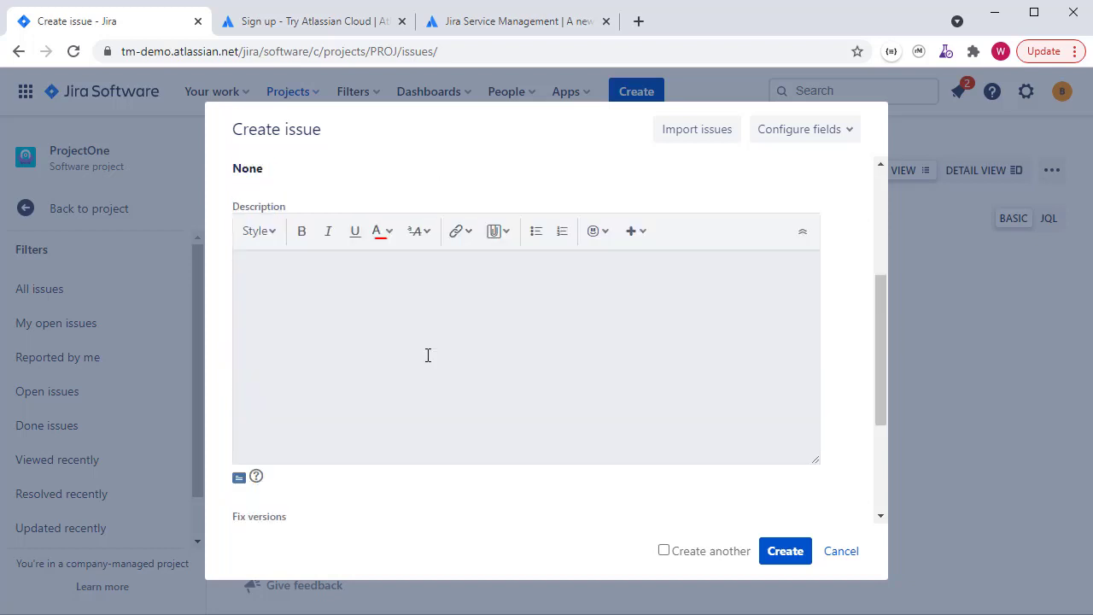
scroll(428, 355, up, 3)
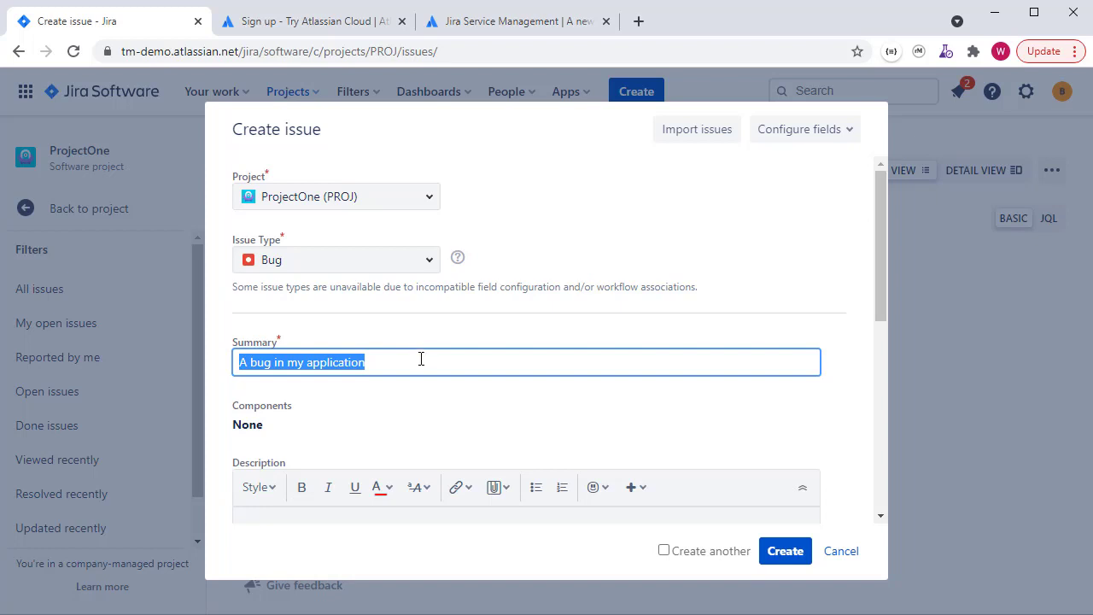
Reconfirm Bug as the issue type and scroll further down the Create issue form
click(426, 263)
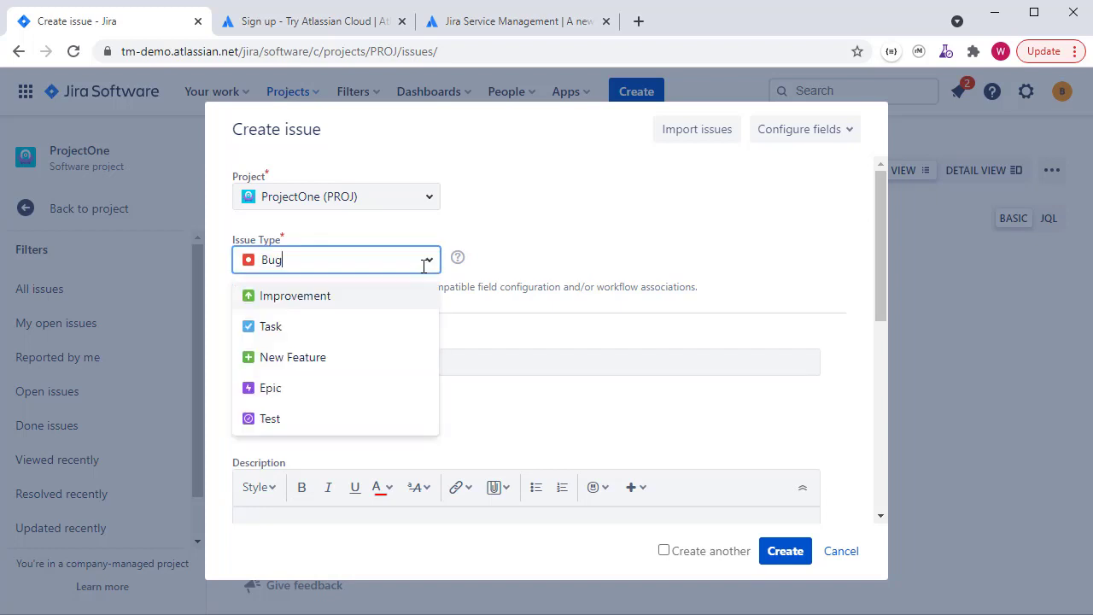
click(427, 263)
scroll(437, 358, down, 1)
scroll(438, 359, down, 4)
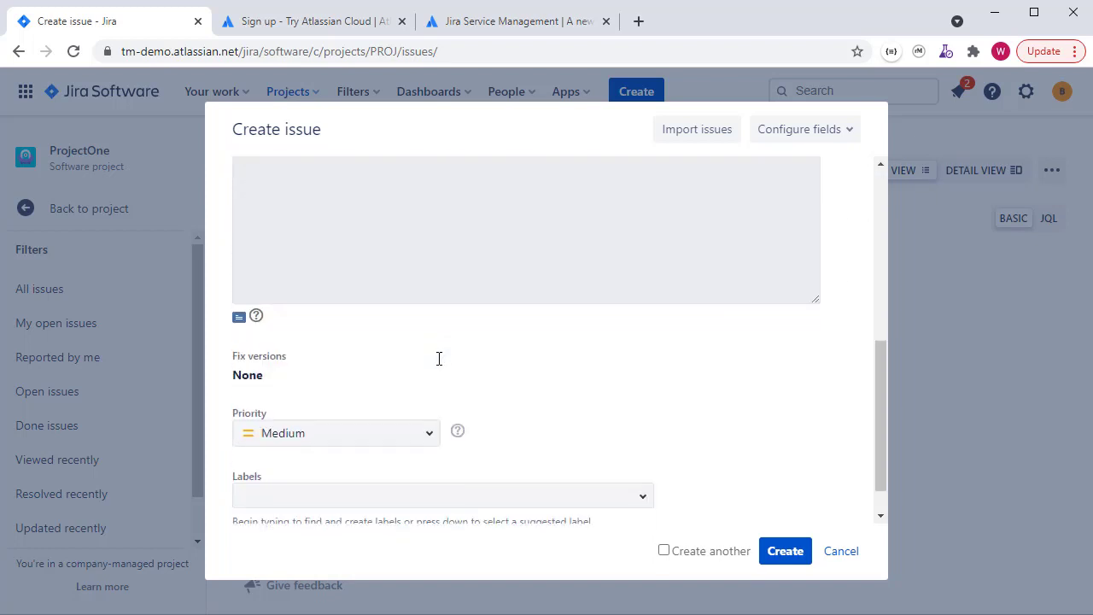
scroll(431, 437, down, 1)
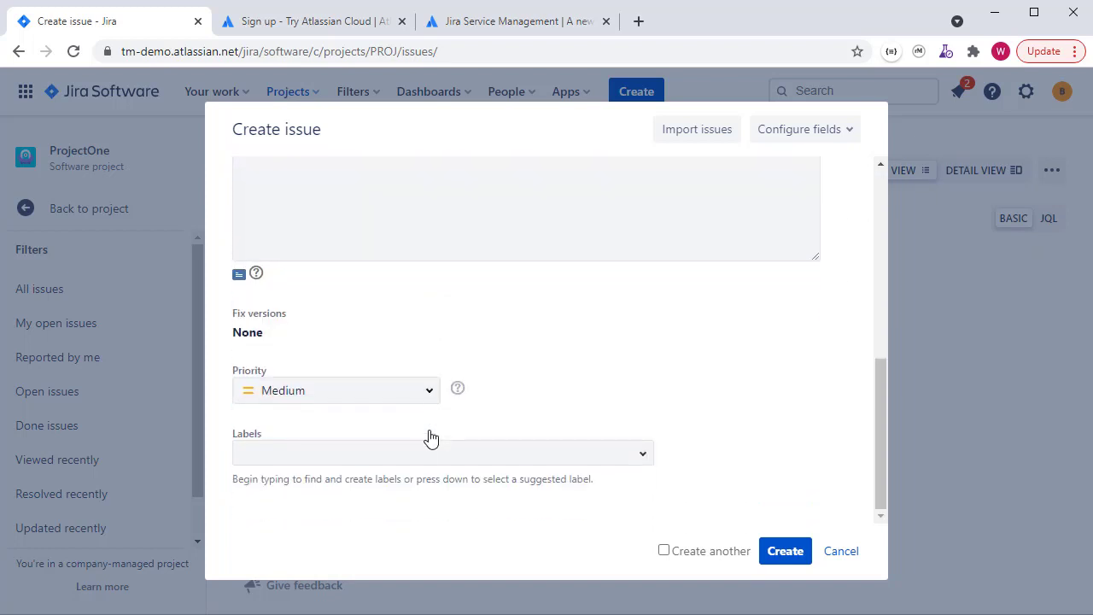